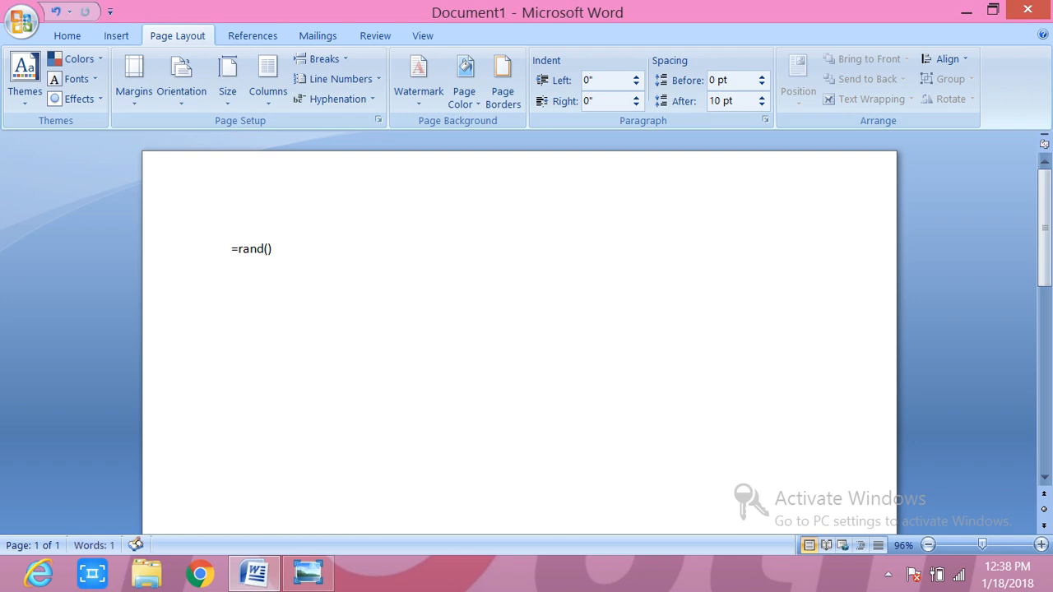
# Step: Generate sample paragraphs from the =rand() formula, select all the text and apply the Normal page margins
pyautogui.press('Return')
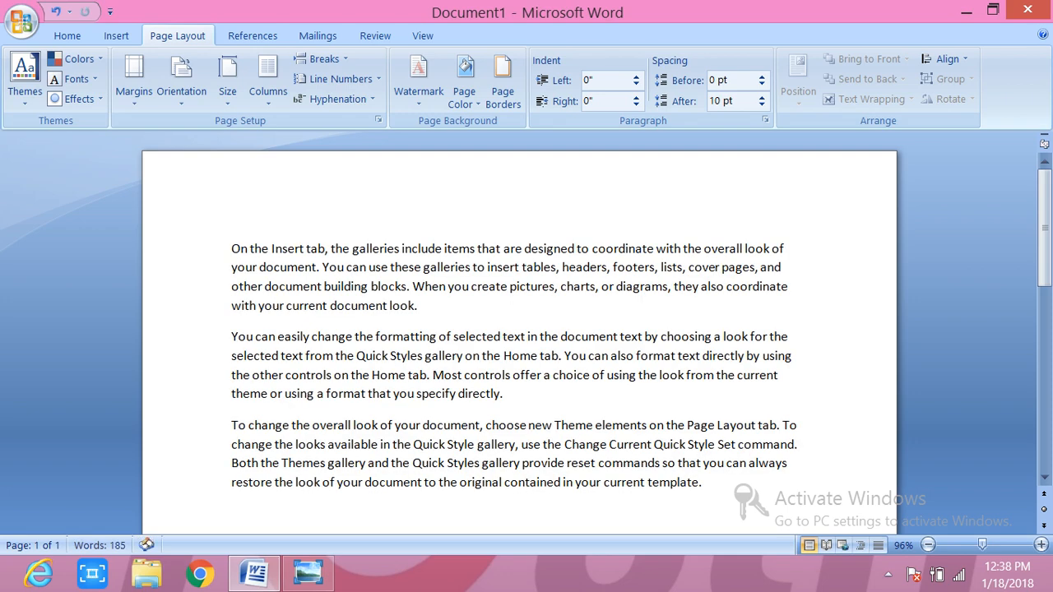
pyautogui.hotkey('ctrl', 'a')
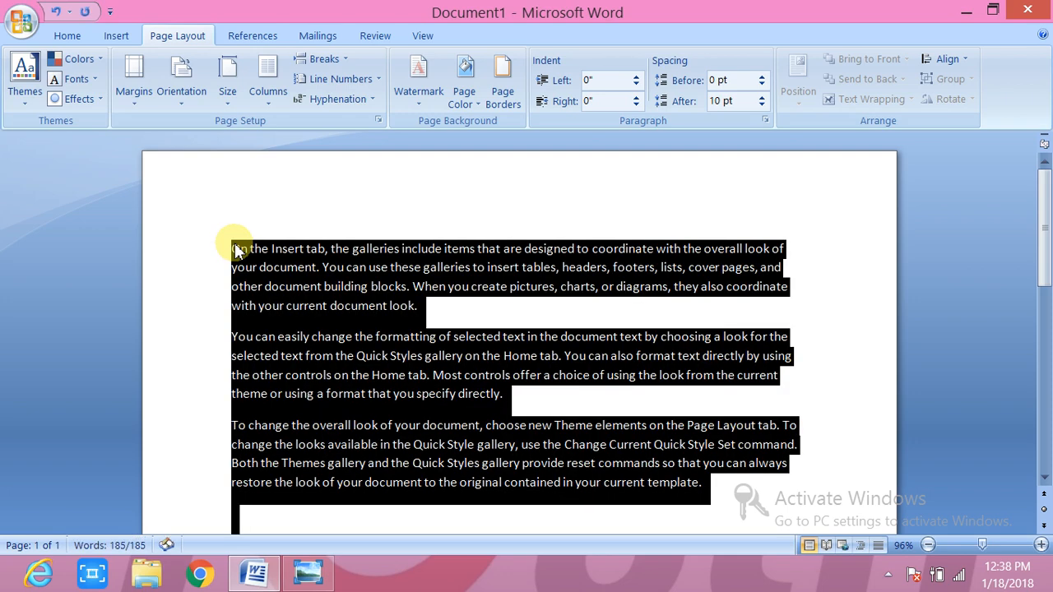
pyautogui.click(134, 102)
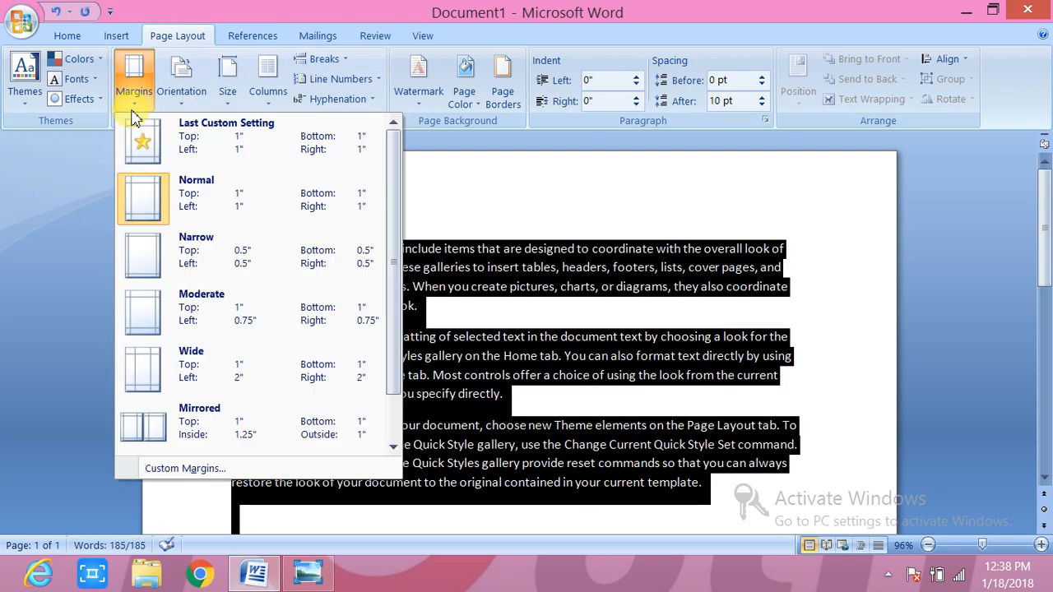
pyautogui.click(189, 209)
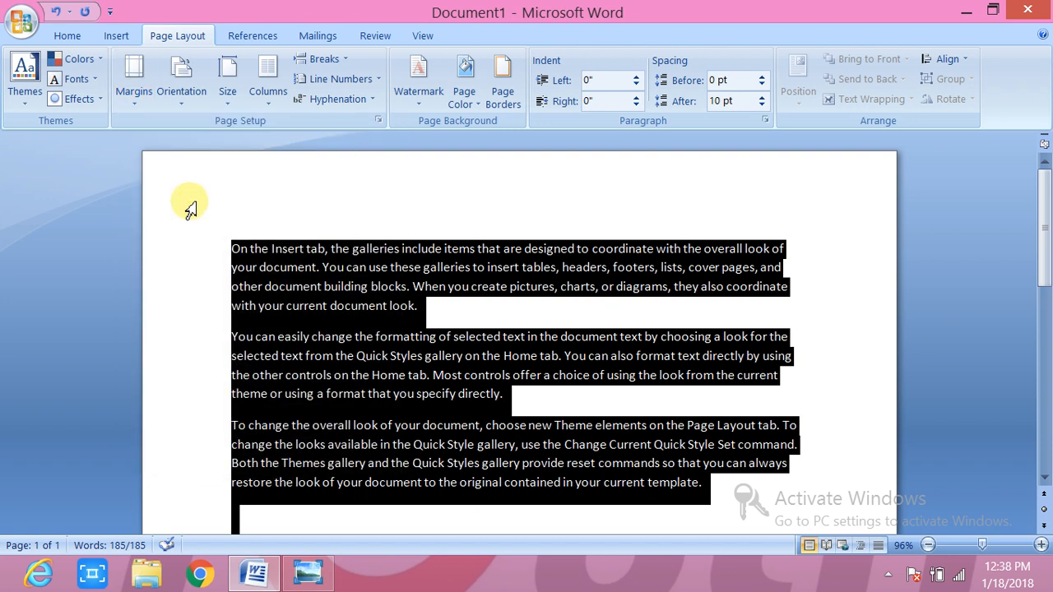
# Step: Apply the Narrow 0.5" margins to the document and check the page in print preview
pyautogui.click(140, 109)
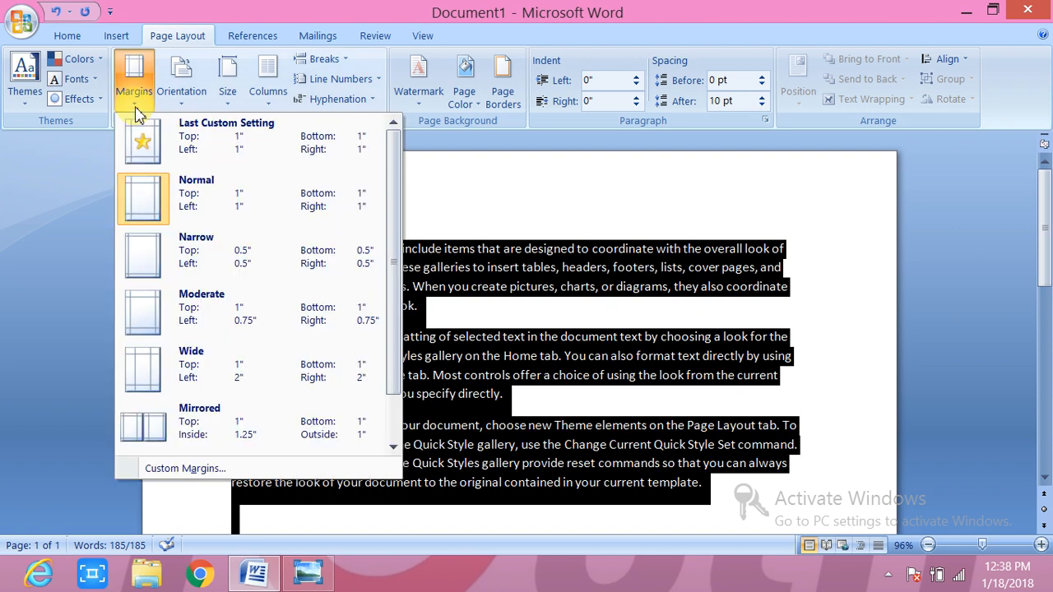
pyautogui.click(185, 268)
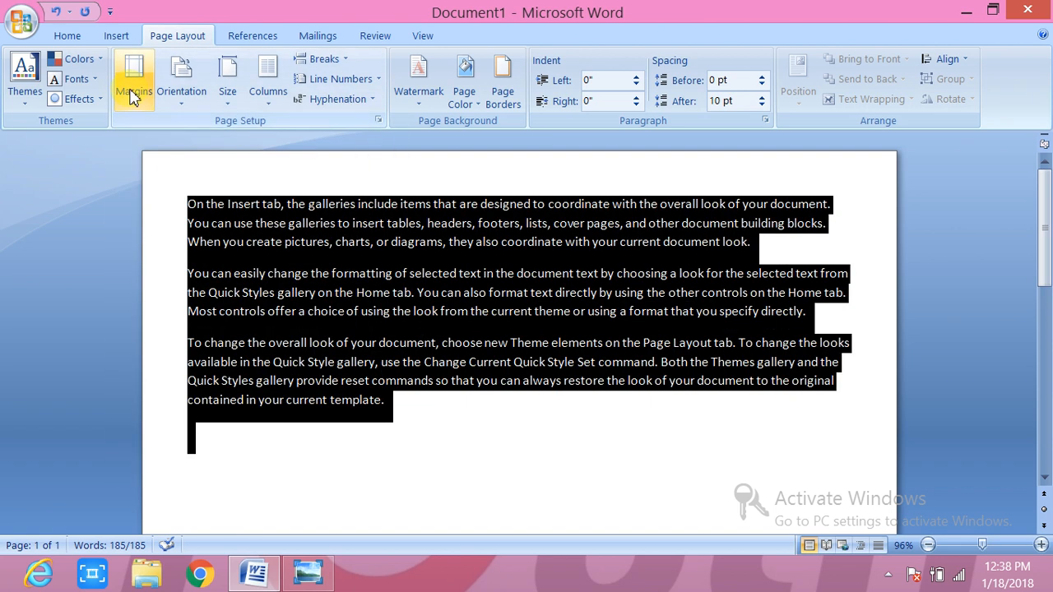
pyautogui.click(137, 103)
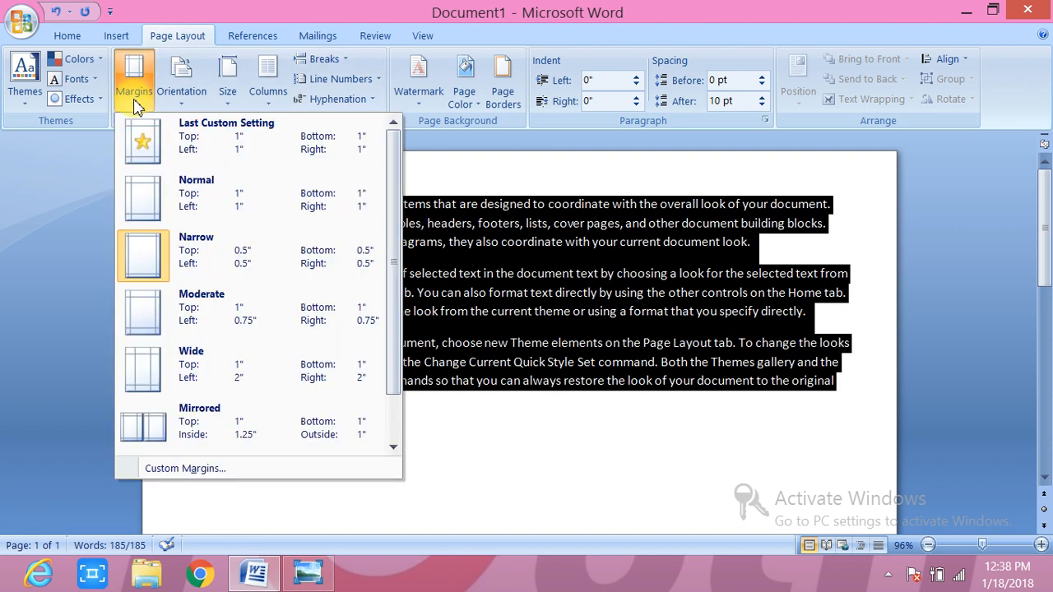
pyautogui.click(515, 437)
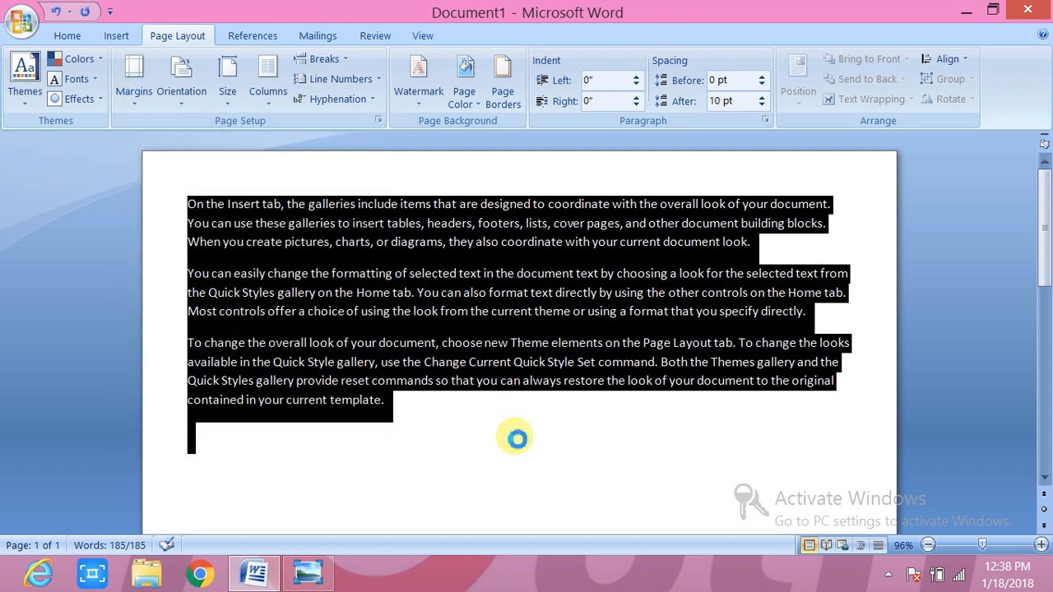
pyautogui.hotkey('ctrl', 'F2')
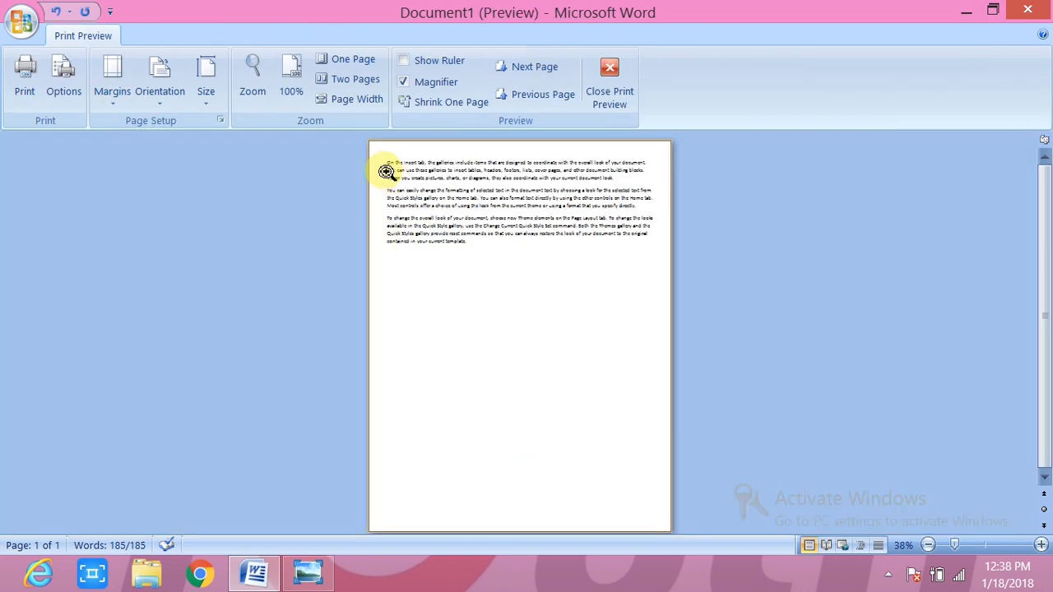
pyautogui.click(605, 100)
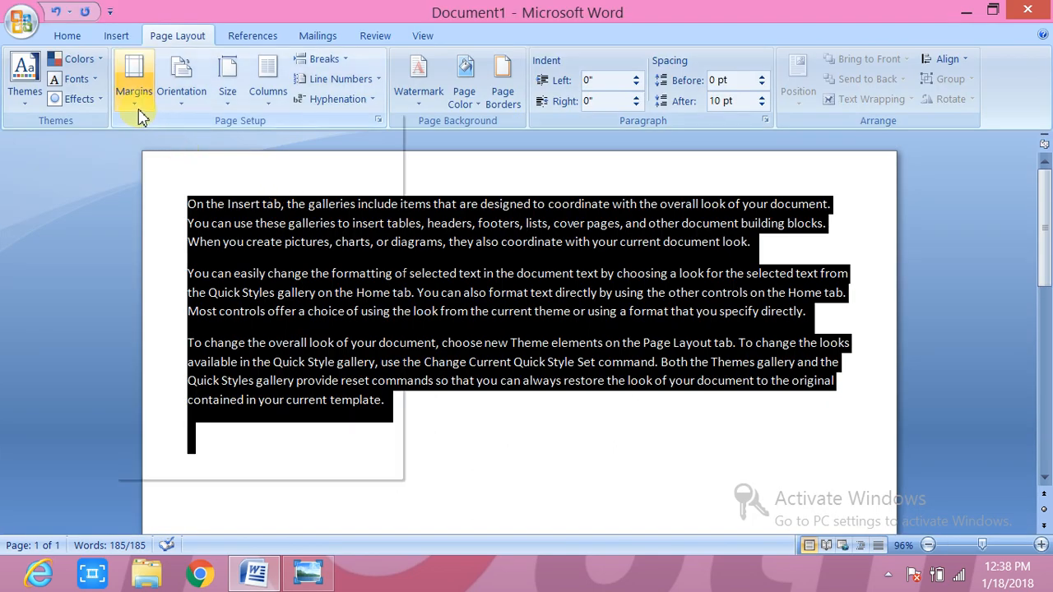
# Step: Apply the Wide margins with 2" left and right, and check the page in print preview
pyautogui.click(136, 105)
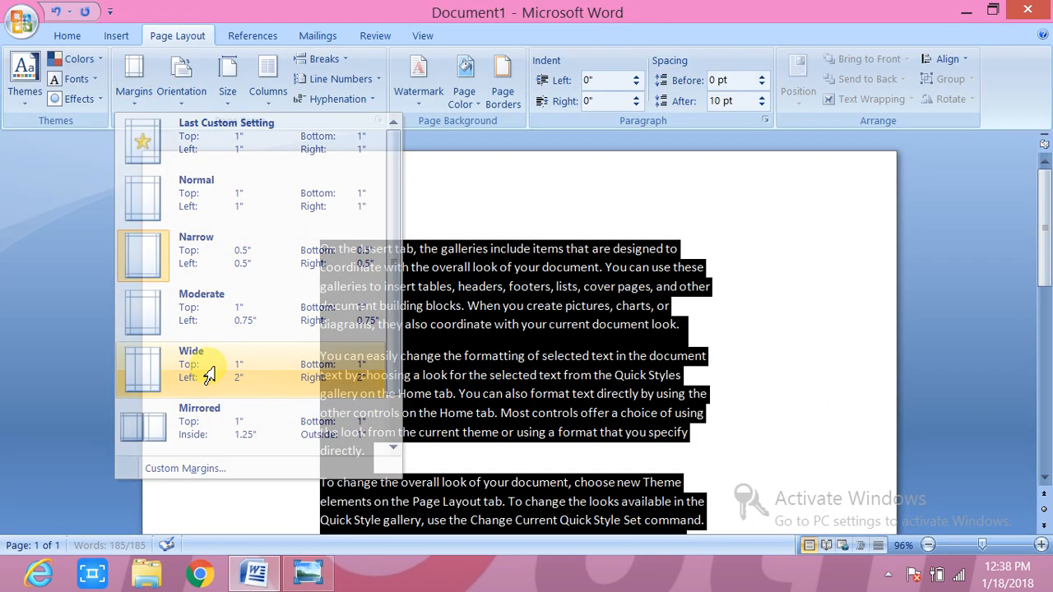
pyautogui.click(209, 374)
pyautogui.hotkey('ctrl', 'F2')
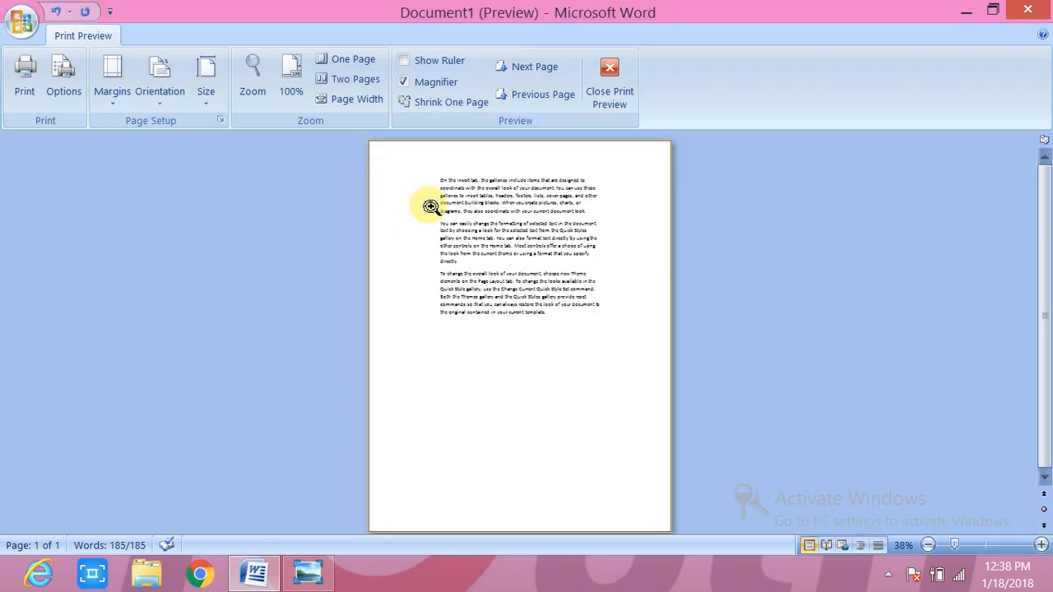
pyautogui.click(617, 84)
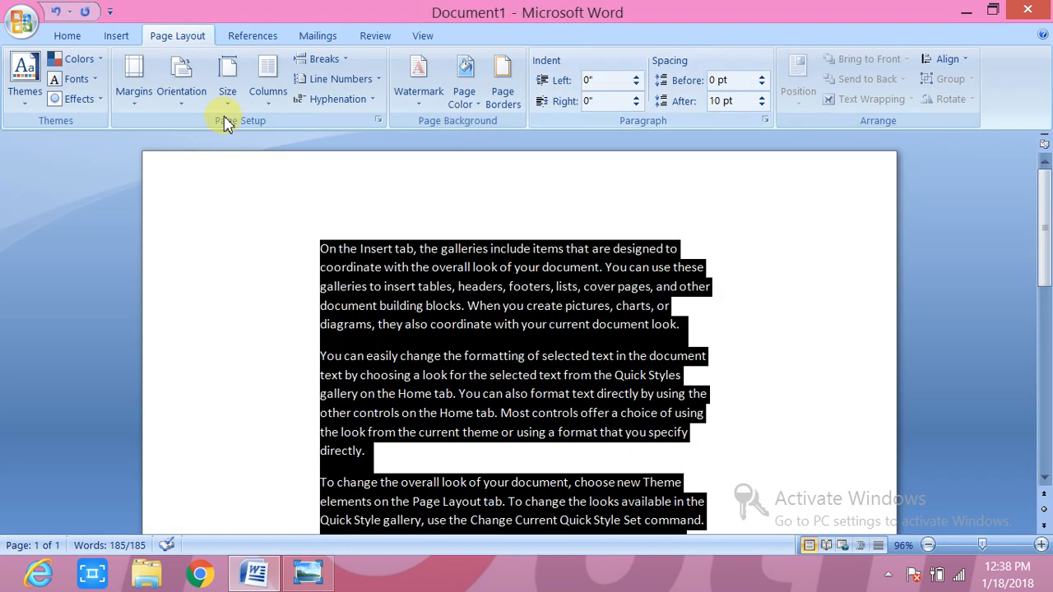
# Step: Open the custom margin settings and set the top margin to 1.7"
pyautogui.click(132, 106)
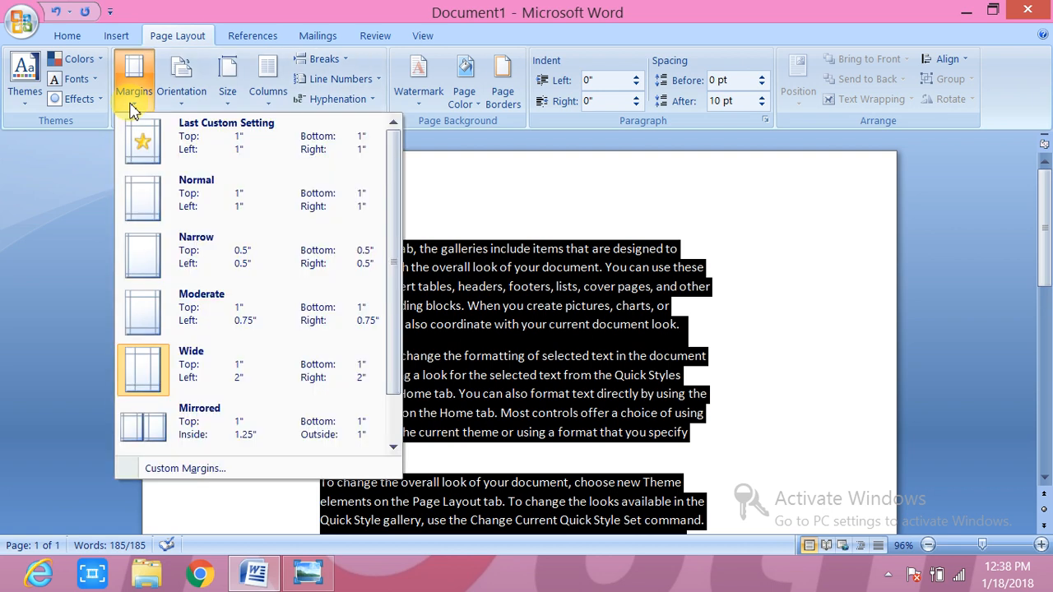
pyautogui.click(202, 470)
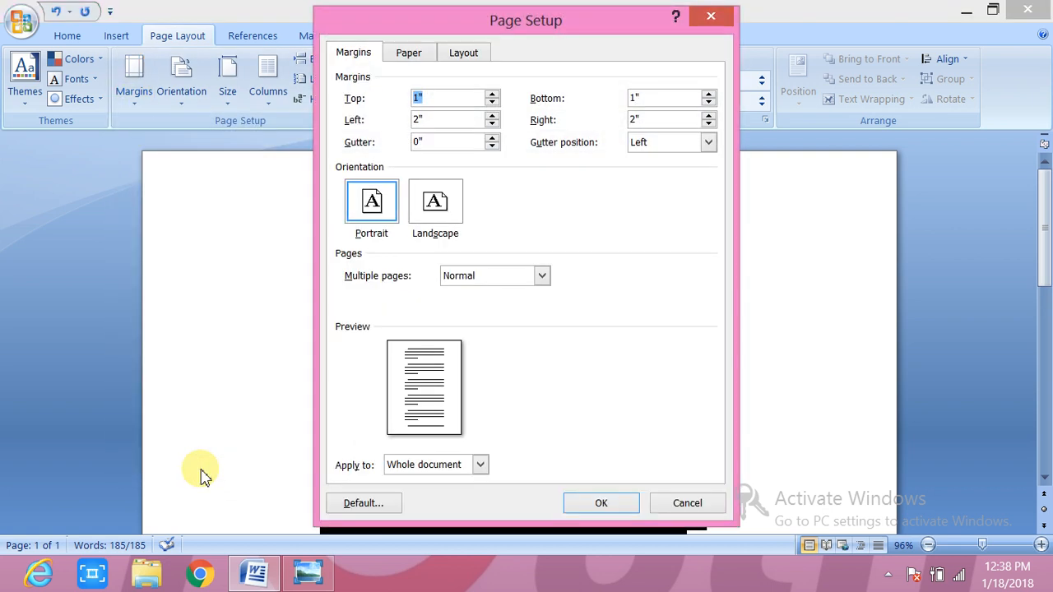
pyautogui.click(492, 95)
pyautogui.click(492, 95)
pyautogui.click(492, 94)
pyautogui.click(492, 95)
pyautogui.click(492, 95)
pyautogui.click(492, 94)
pyautogui.click(492, 94)
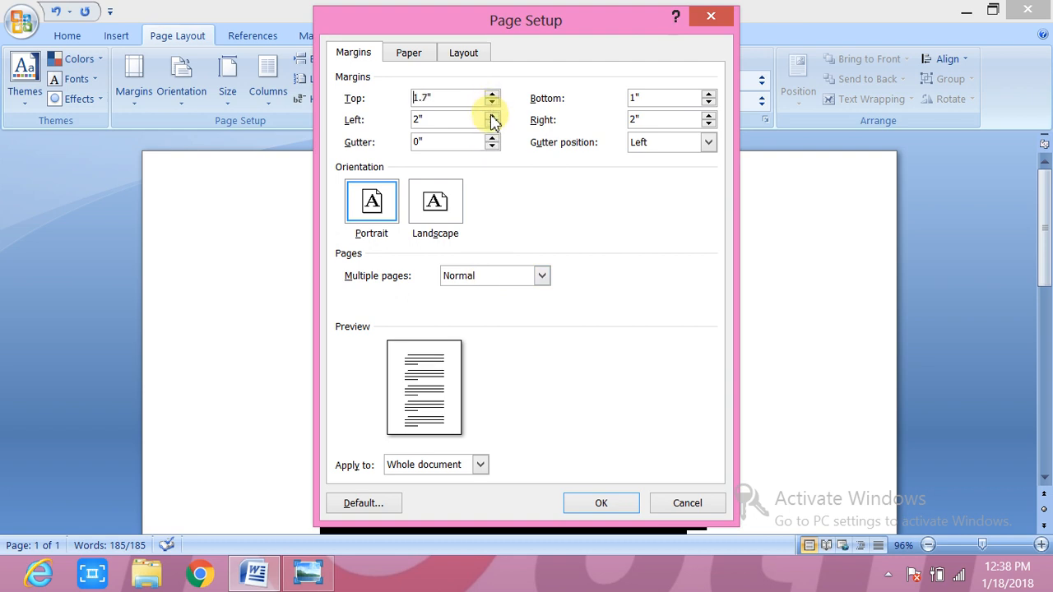
# Step: Set the left margin to 2.7" and the bottom margin to 1.5", and apply them to the whole document
pyautogui.click(492, 116)
pyautogui.click(492, 116)
pyautogui.click(492, 116)
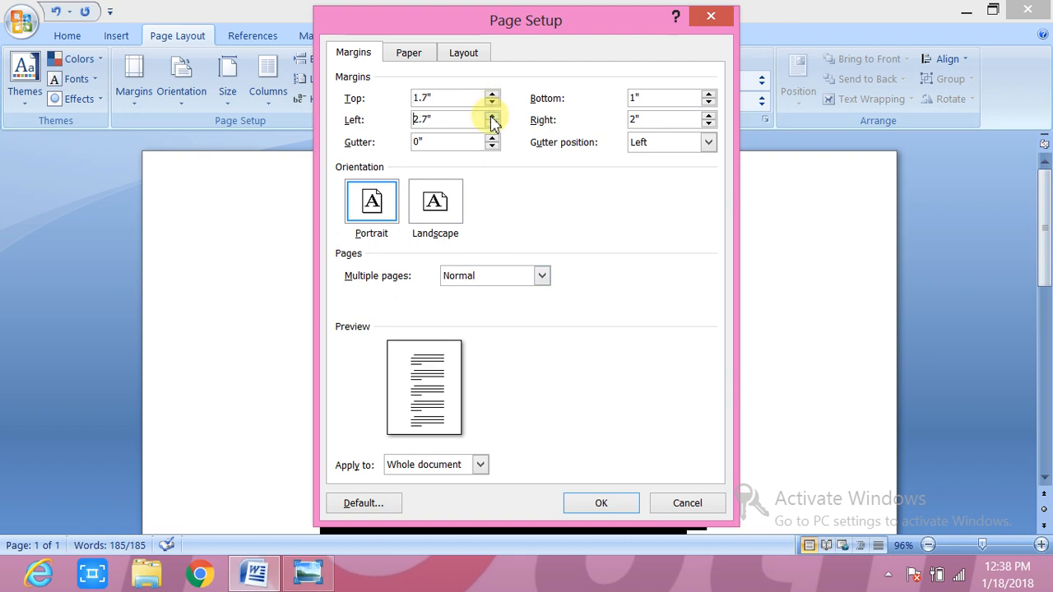
pyautogui.click(709, 95)
pyautogui.click(709, 95)
pyautogui.click(709, 95)
pyautogui.click(709, 95)
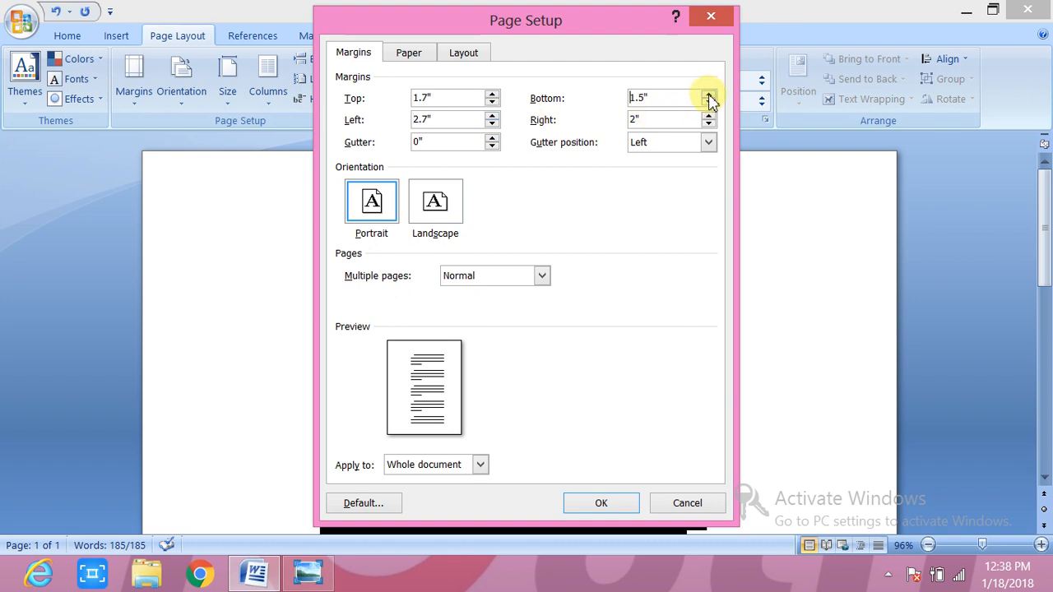
pyautogui.click(605, 503)
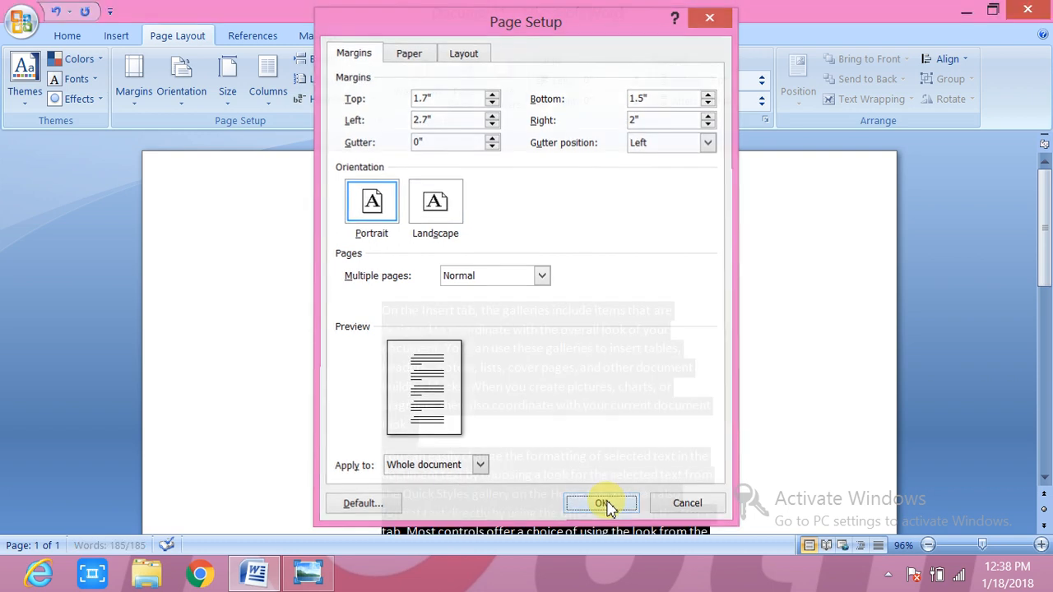
# Step: Set the page margins back to the Normal preset and choose Portrait orientation
pyautogui.click(135, 102)
pyautogui.click(198, 199)
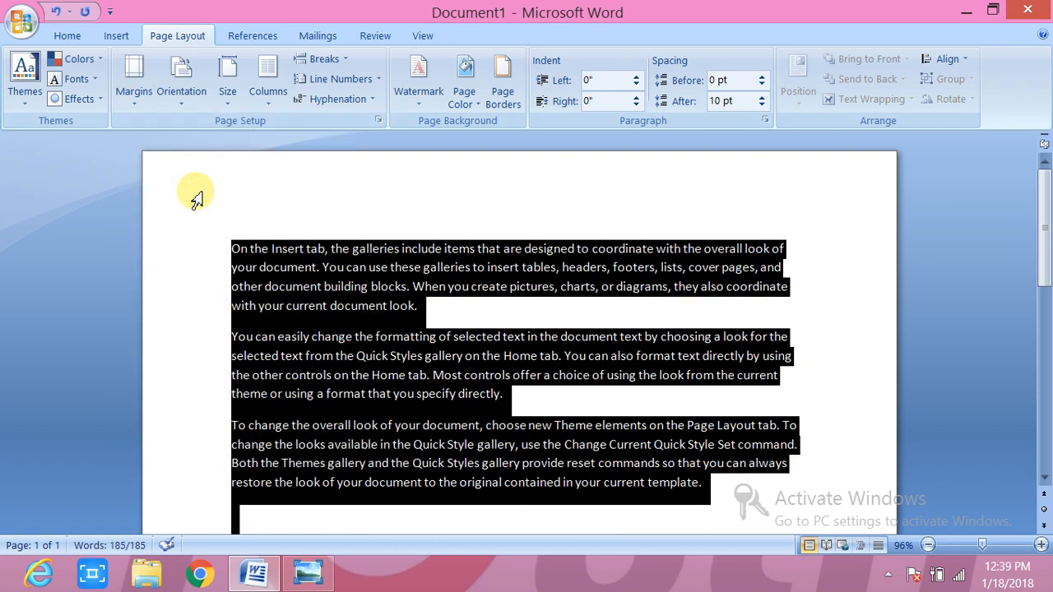
pyautogui.click(182, 105)
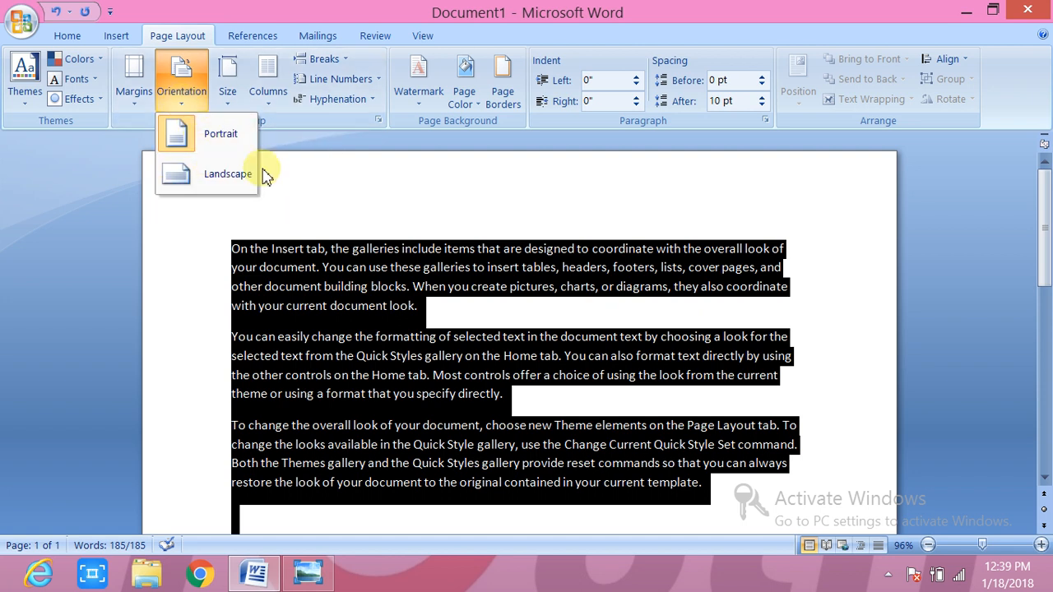
pyautogui.click(226, 136)
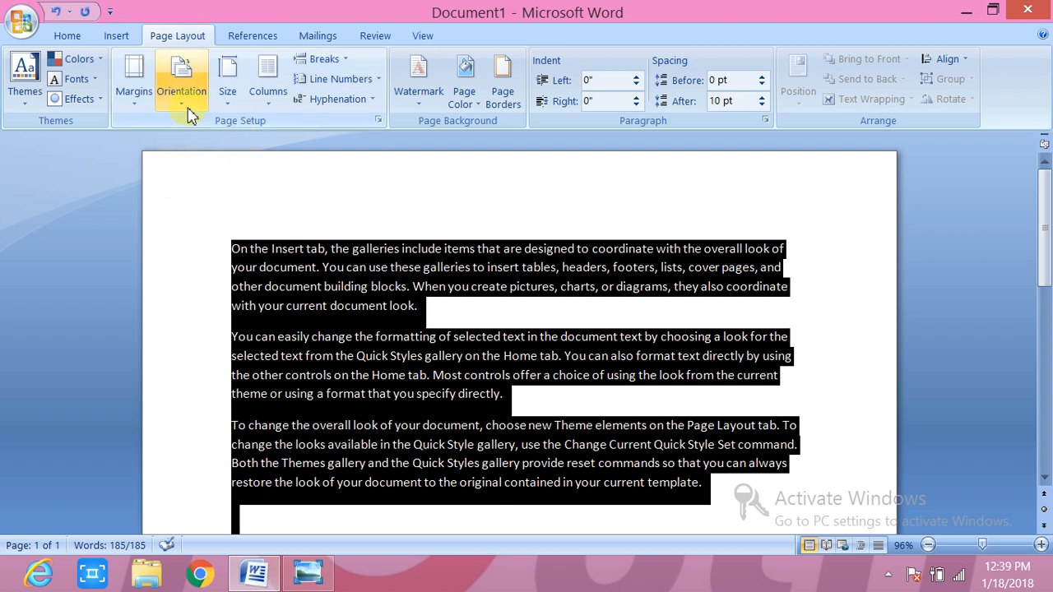
# Step: Try the Landscape page orientation and return the page to Portrait
pyautogui.click(185, 105)
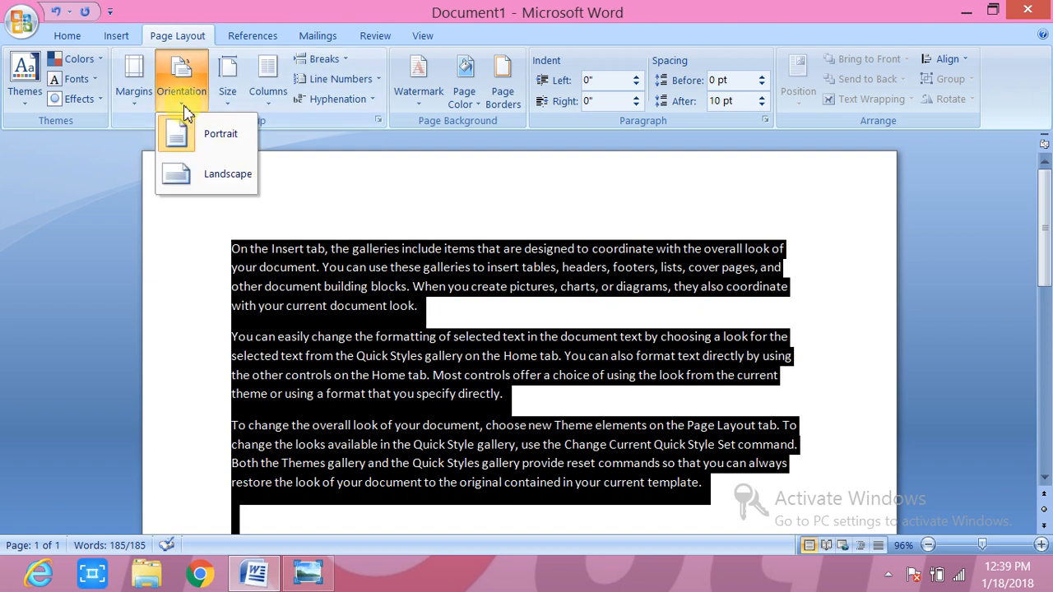
pyautogui.click(216, 181)
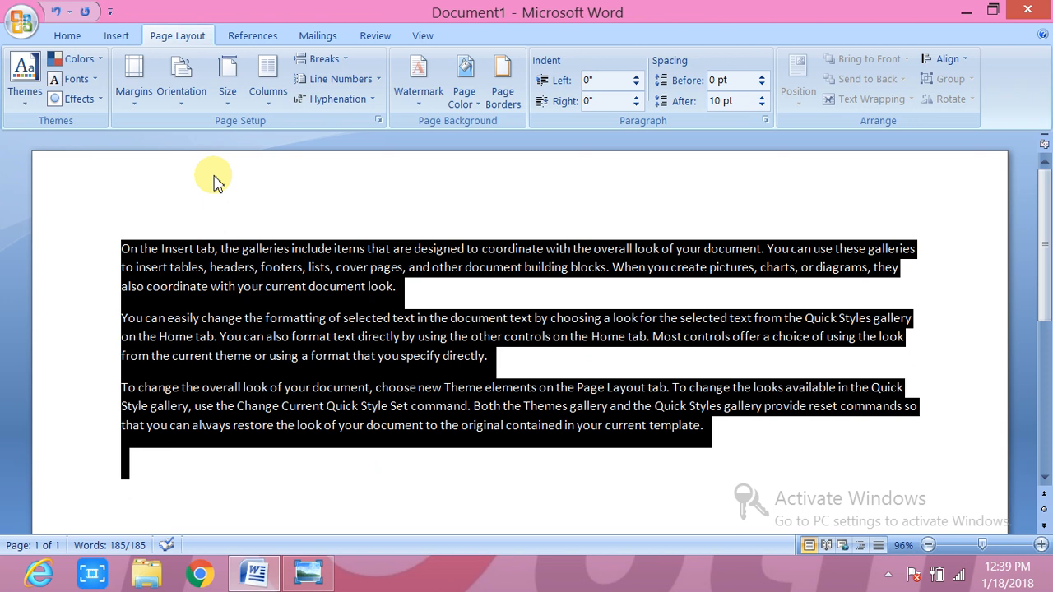
pyautogui.click(181, 79)
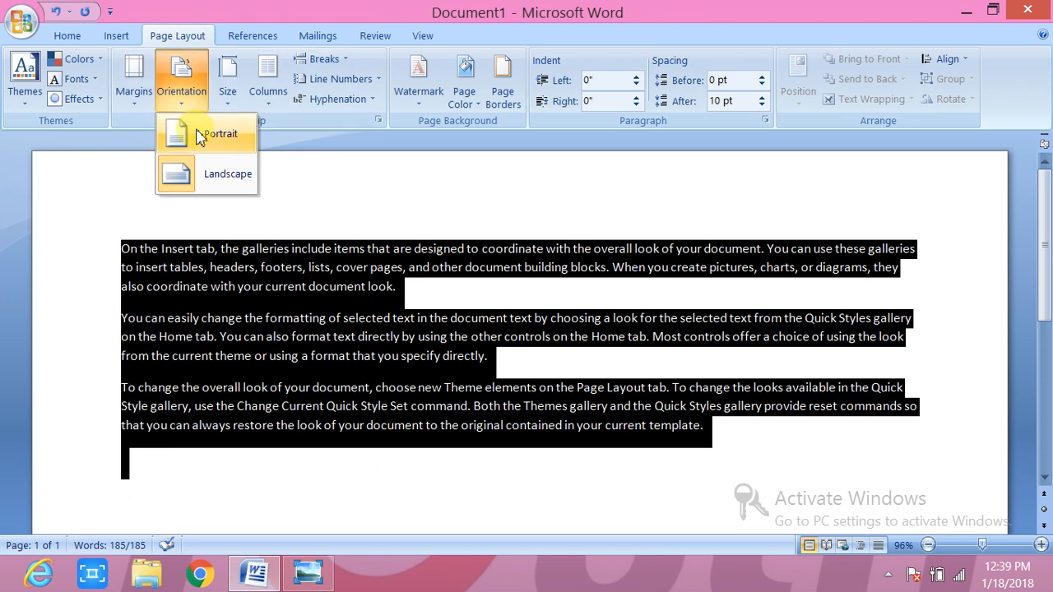
pyautogui.click(201, 136)
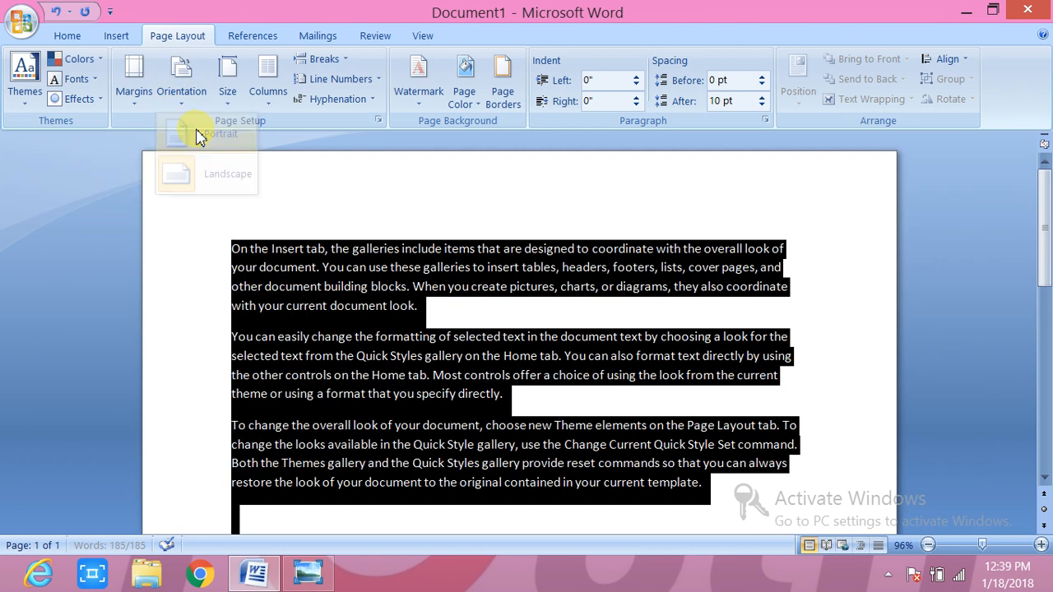
# Step: Review the custom paper width and height settings and cancel the page setup
pyautogui.click(228, 90)
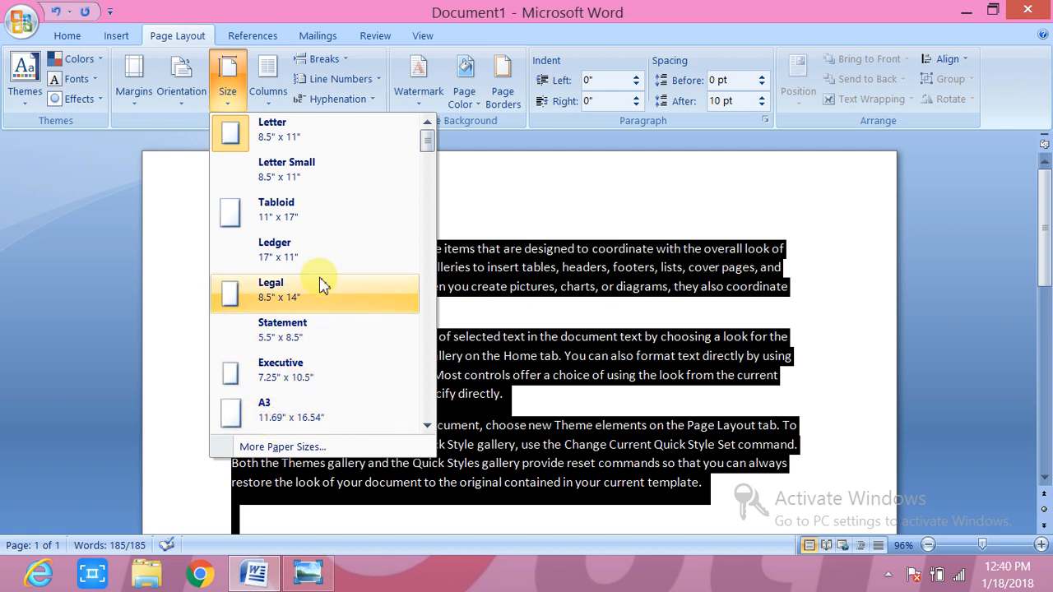
pyautogui.click(284, 449)
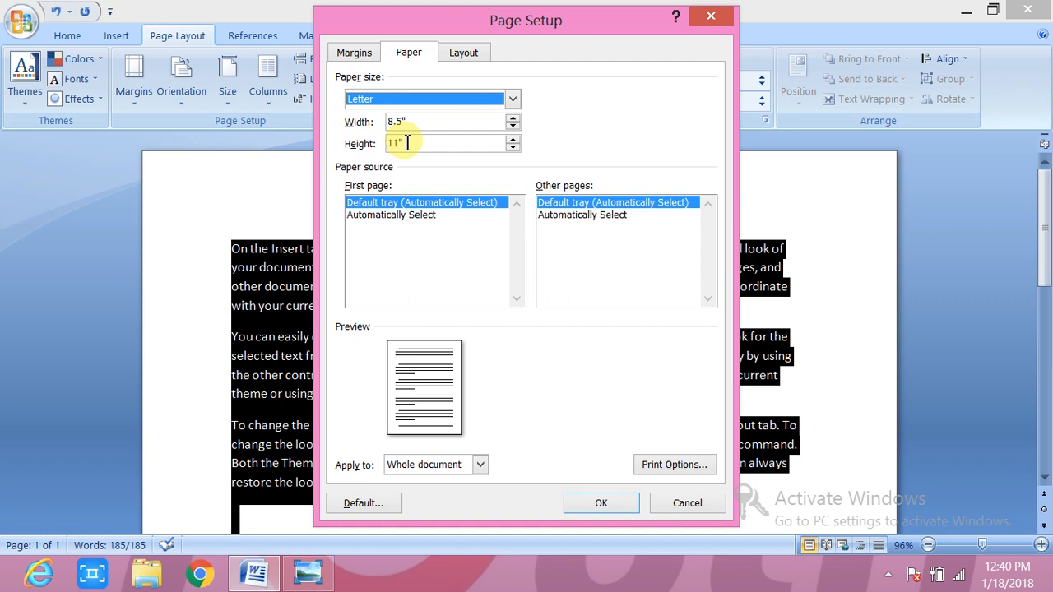
pyautogui.click(687, 505)
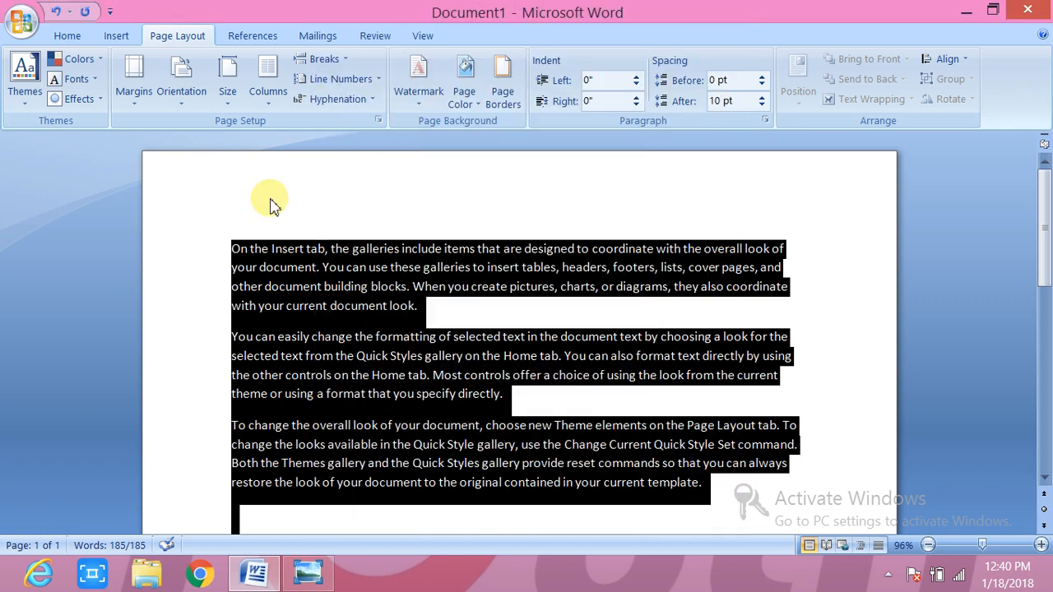
# Step: Try the A3 paper size and switch the page to Letter Small, 8.5" x 11"
pyautogui.click(230, 105)
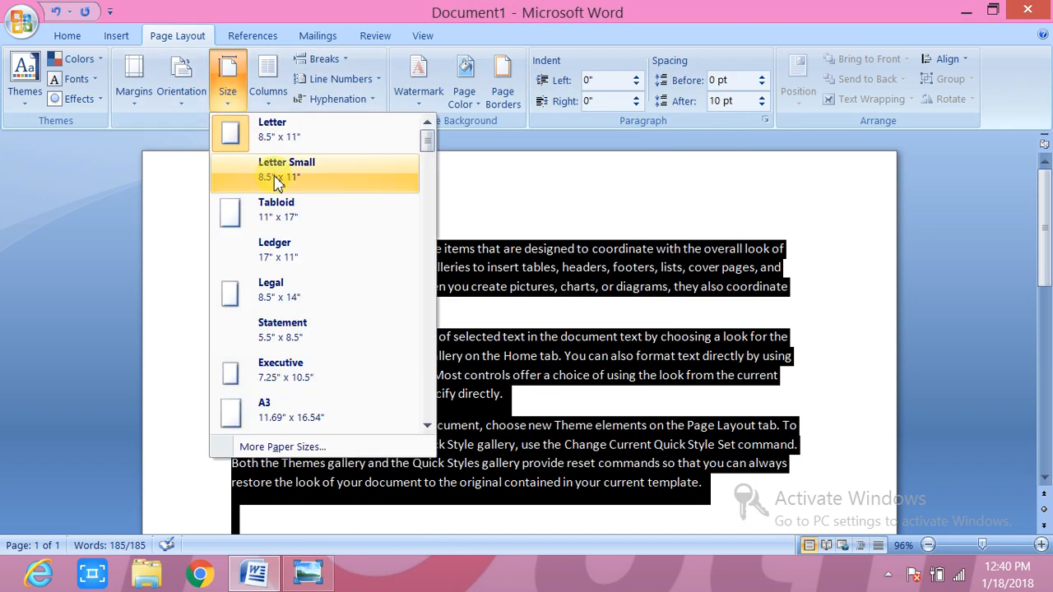
pyautogui.click(282, 407)
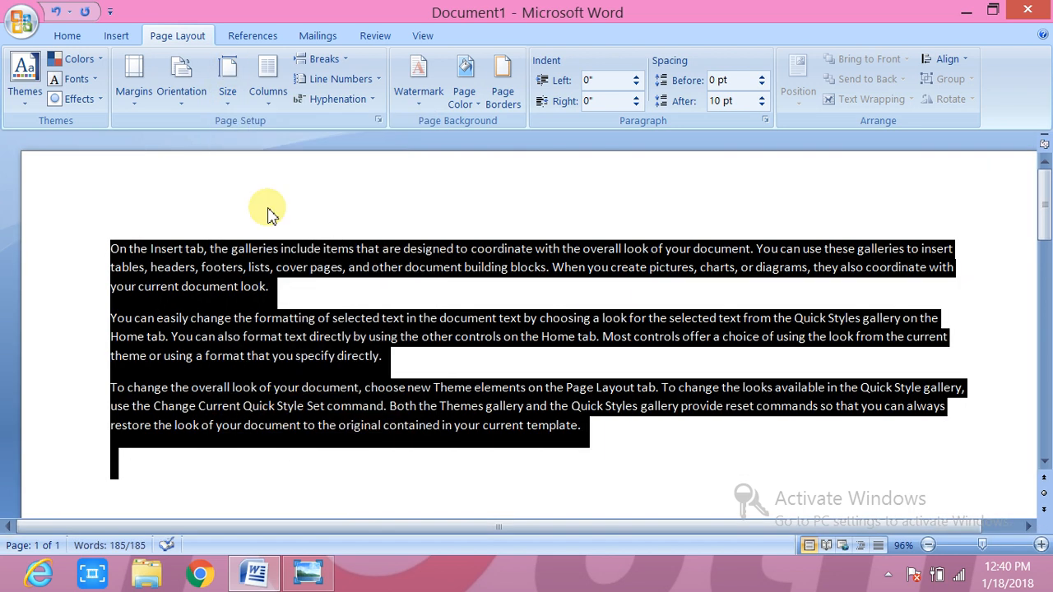
pyautogui.click(229, 105)
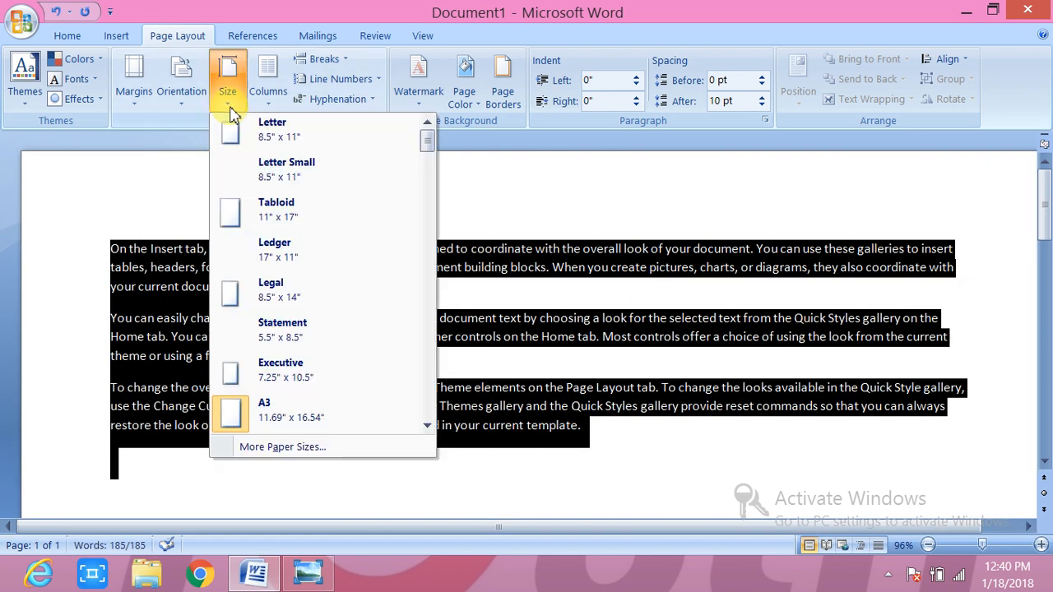
pyautogui.click(272, 171)
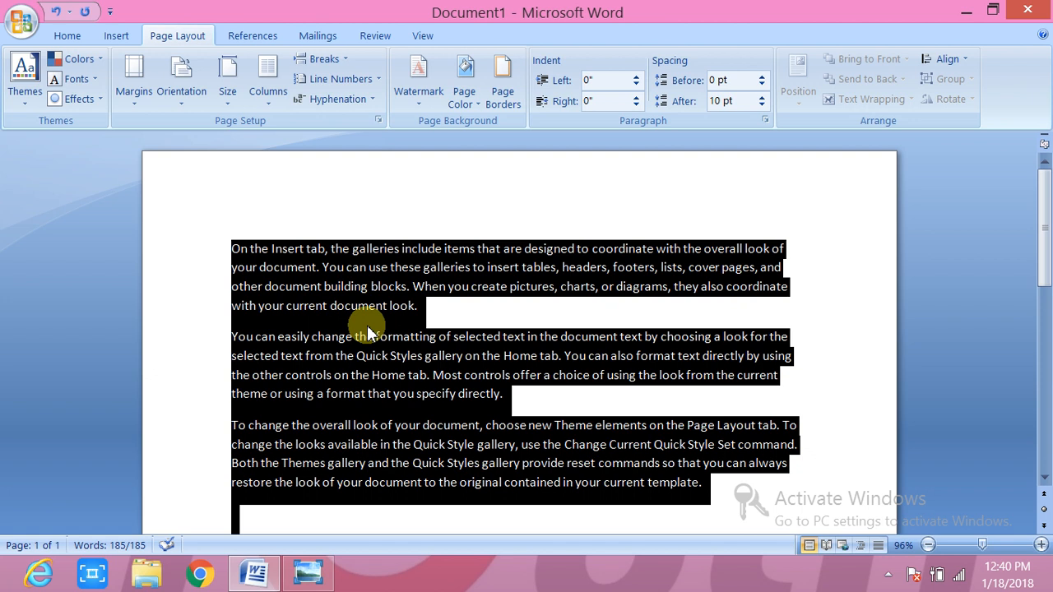
# Step: Replace the selected text with 30 paragraphs of sample text using =rand(30)
pyautogui.write('=rand(30)')
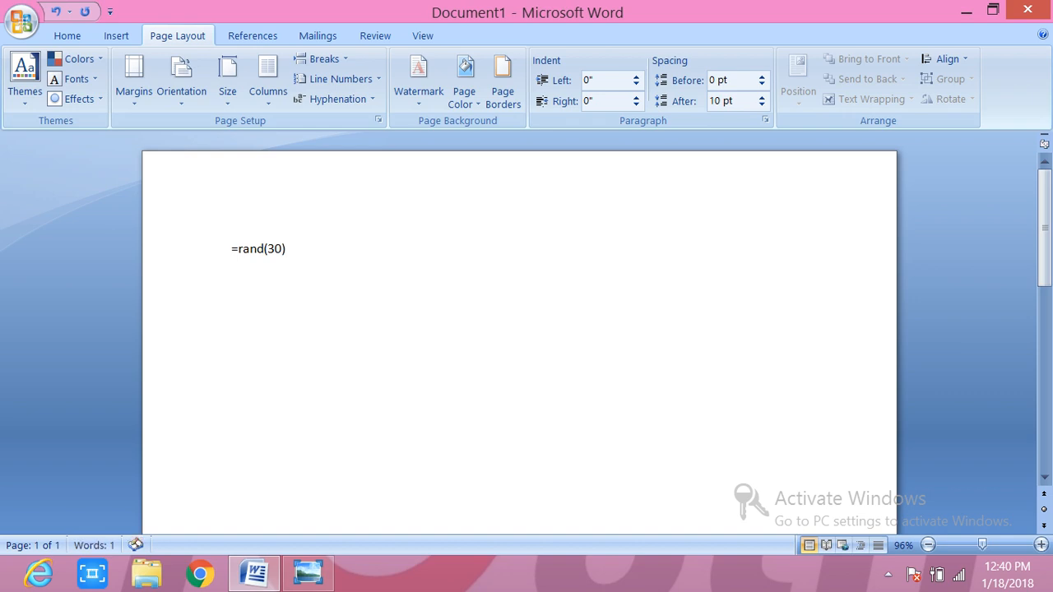
pyautogui.press('Return')
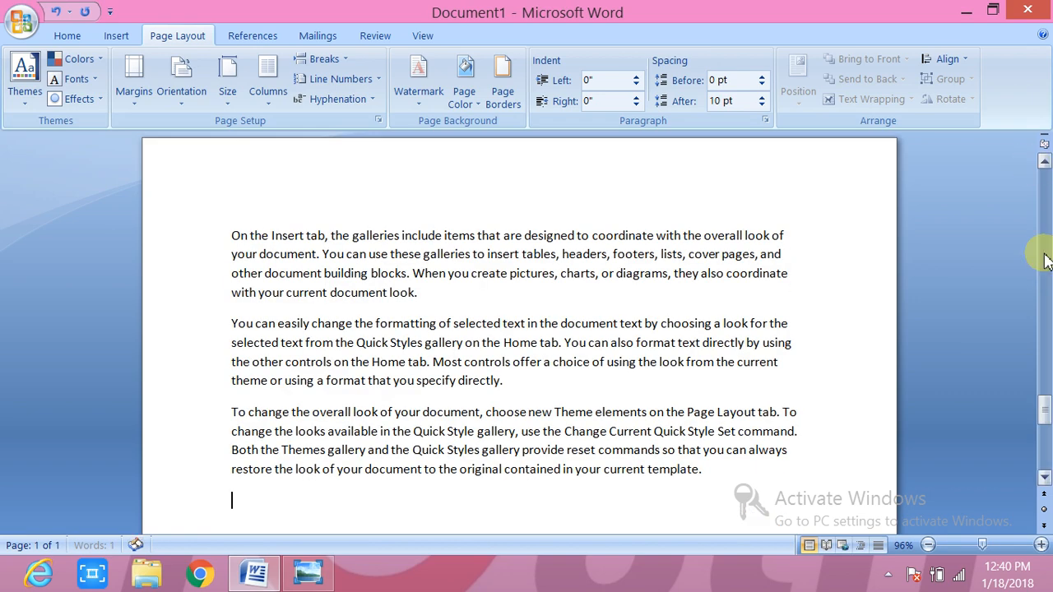
# Step: Select the entire document text and try the two-column layout, finishing with the three-column layout
pyautogui.moveTo(1044, 413); pyautogui.dragTo(1033, 148)
pyautogui.hotkey('ctrl', 'a')
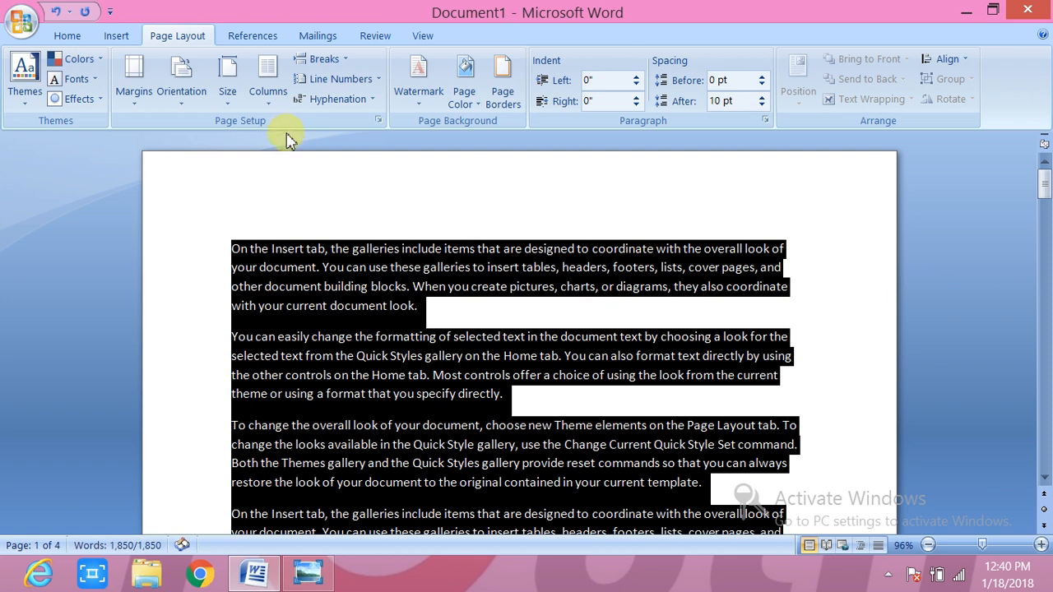
pyautogui.click(269, 107)
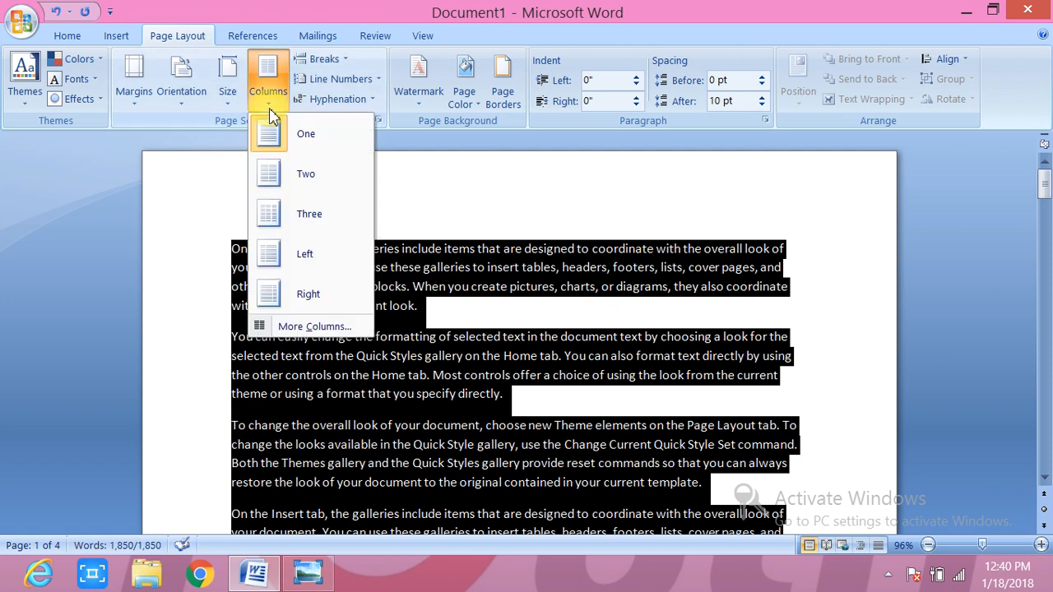
pyautogui.click(301, 179)
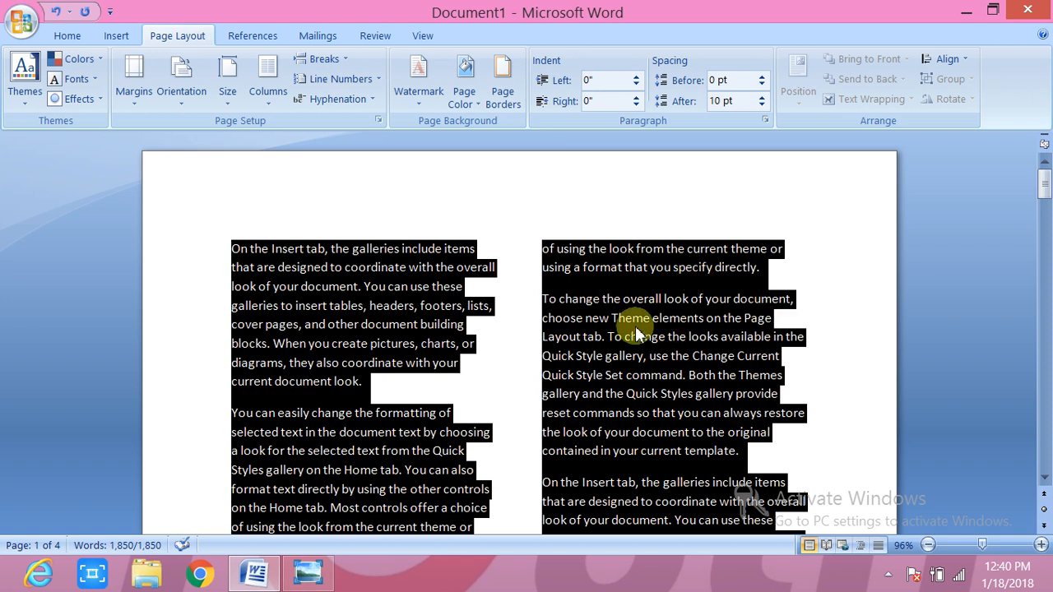
pyautogui.click(270, 107)
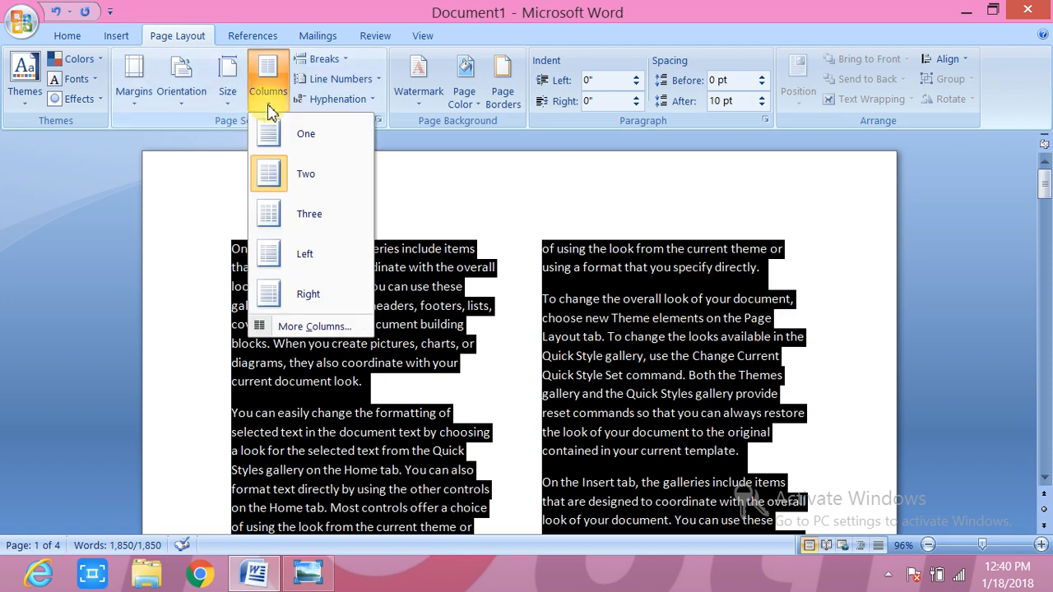
pyautogui.click(308, 222)
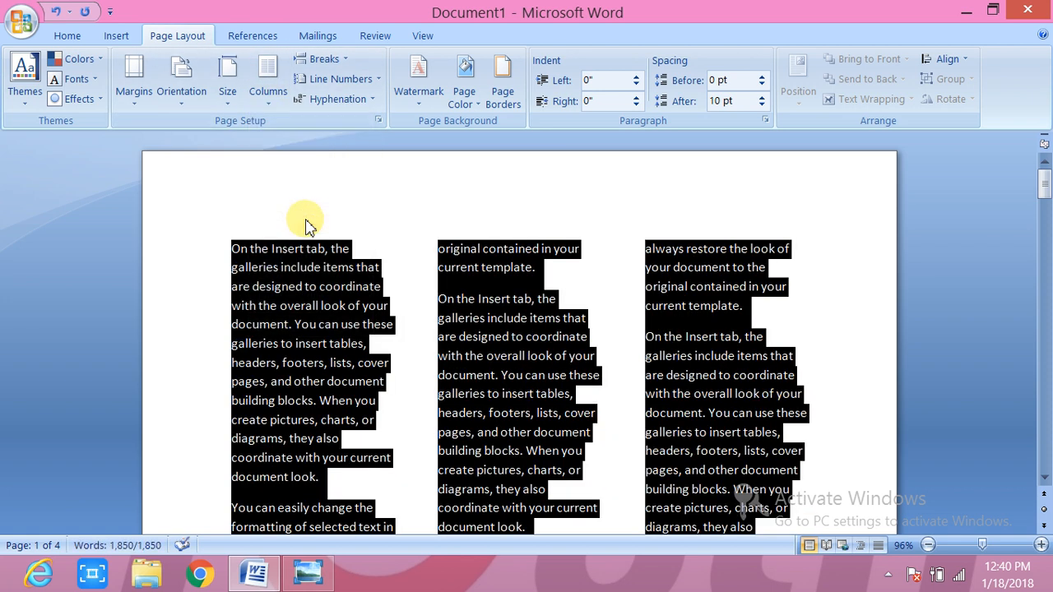
# Step: Try the Left and Right column presets on the selected text
pyautogui.click(269, 108)
pyautogui.click(301, 253)
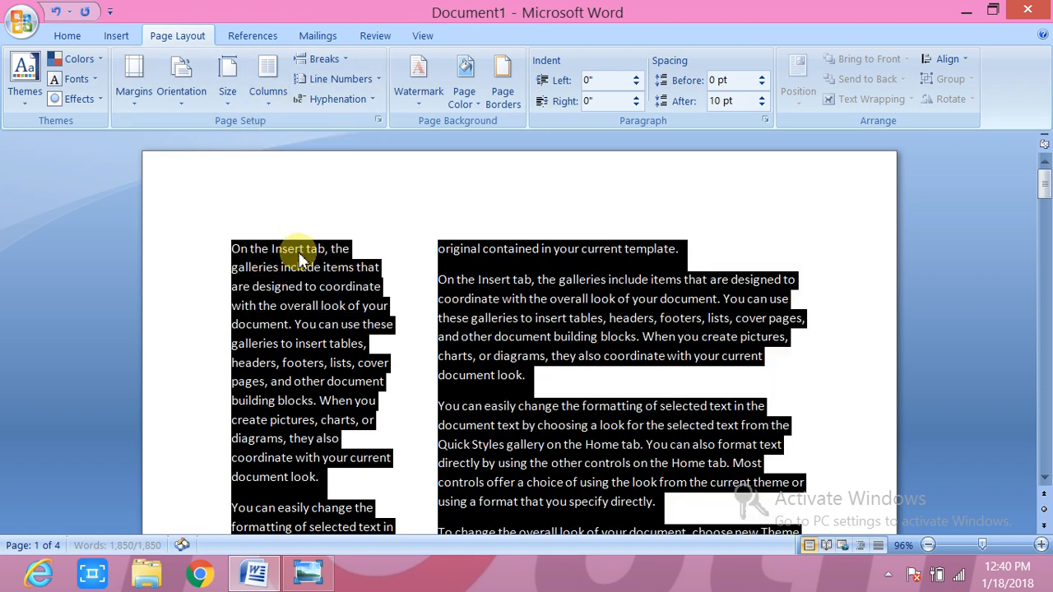
pyautogui.click(274, 109)
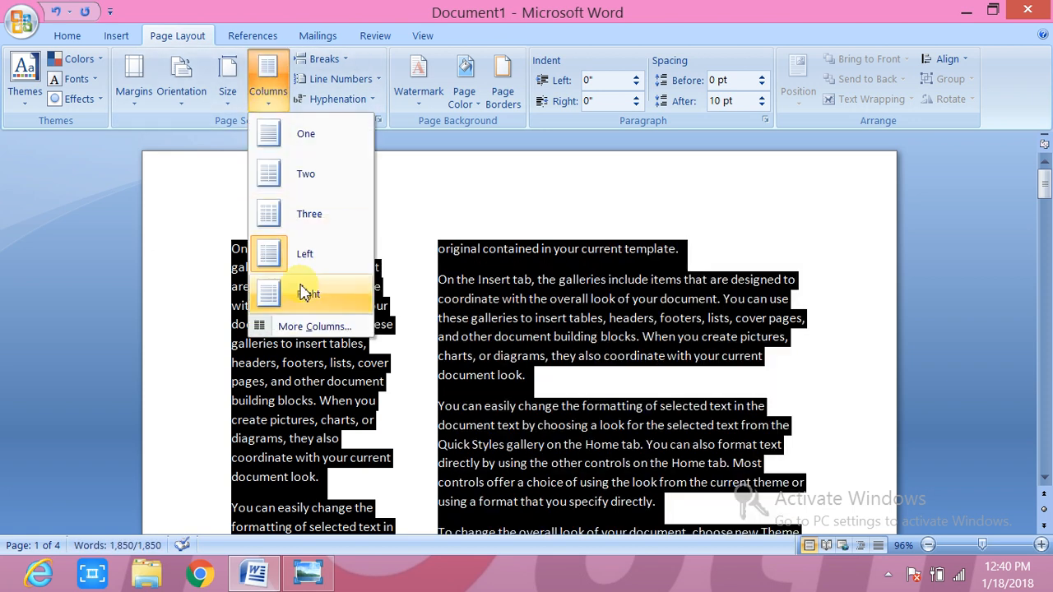
pyautogui.click(304, 295)
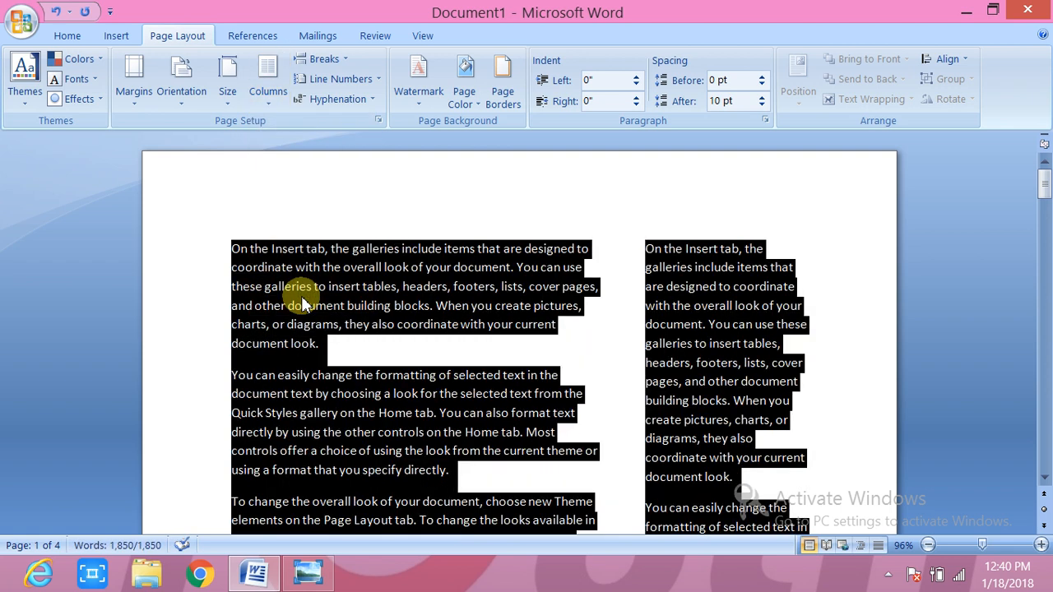
# Step: Add a dividing line between the columns of the selected text
pyautogui.click(275, 103)
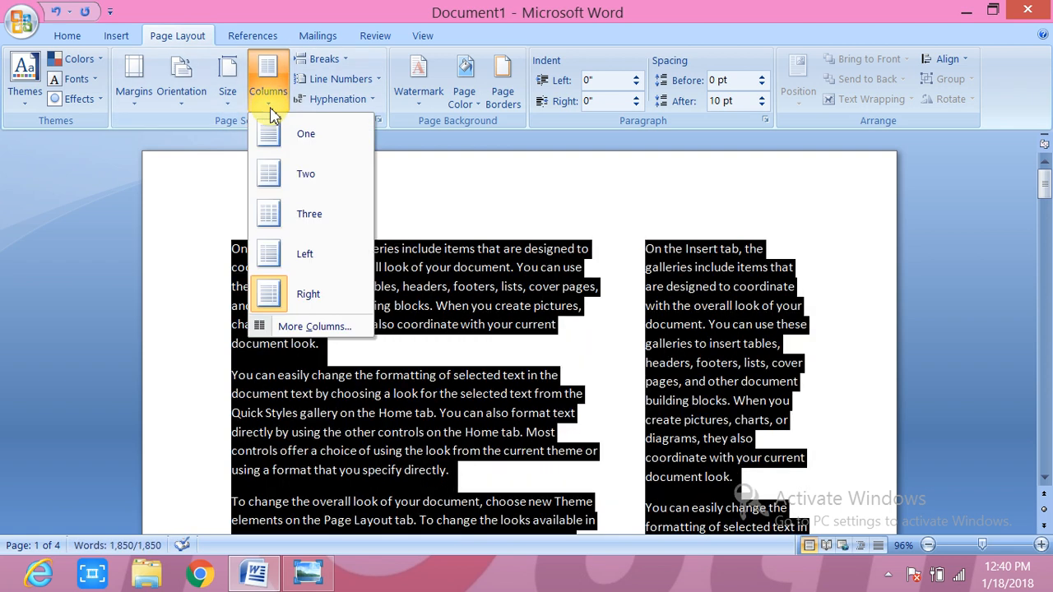
pyautogui.click(311, 327)
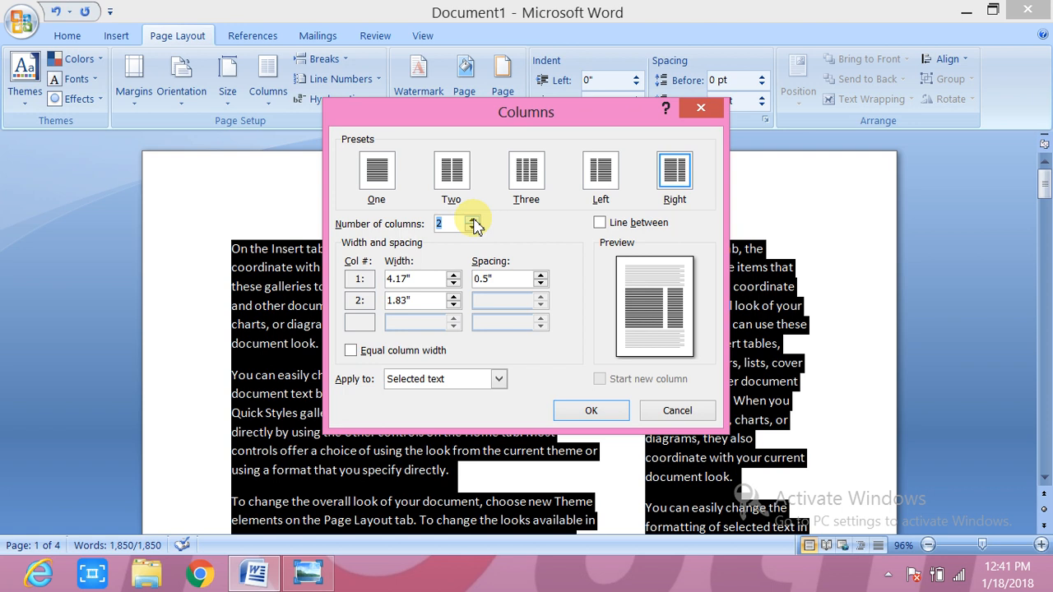
pyautogui.click(600, 224)
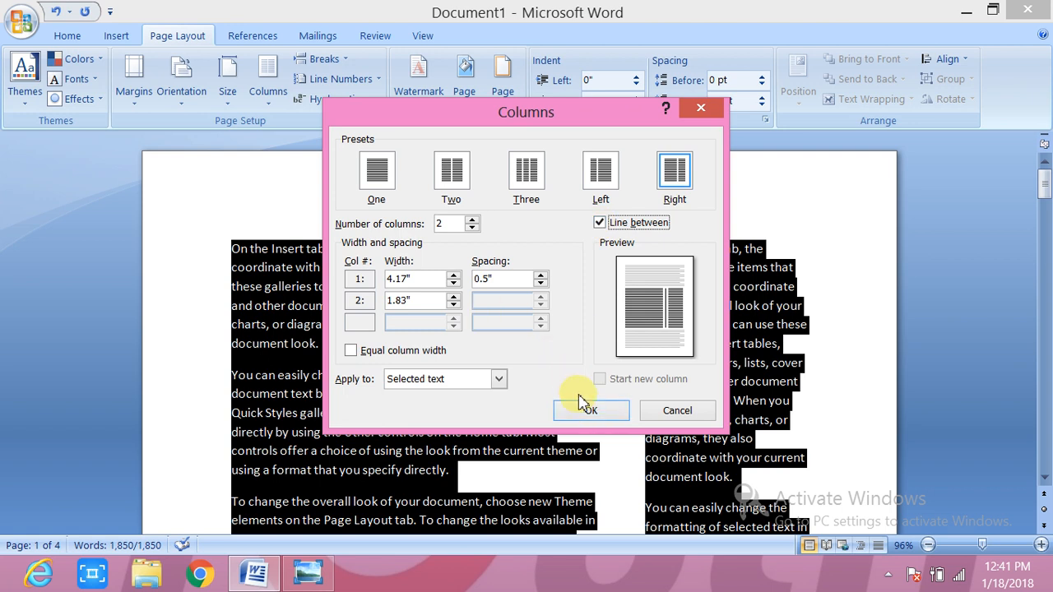
pyautogui.click(588, 410)
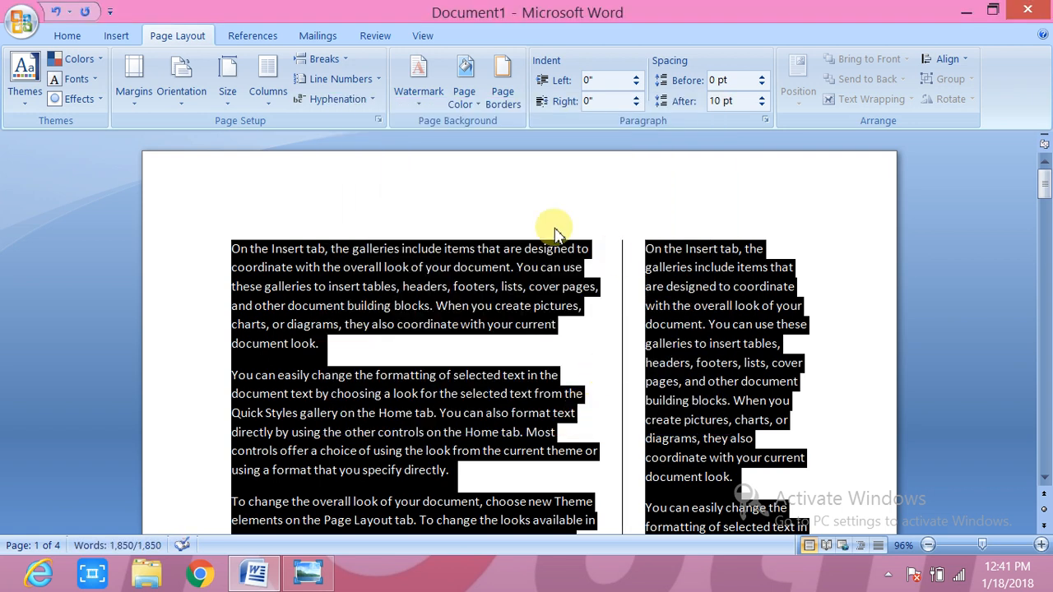
# Step: Arrange the selected text in three columns and justify its paragraphs
pyautogui.click(271, 106)
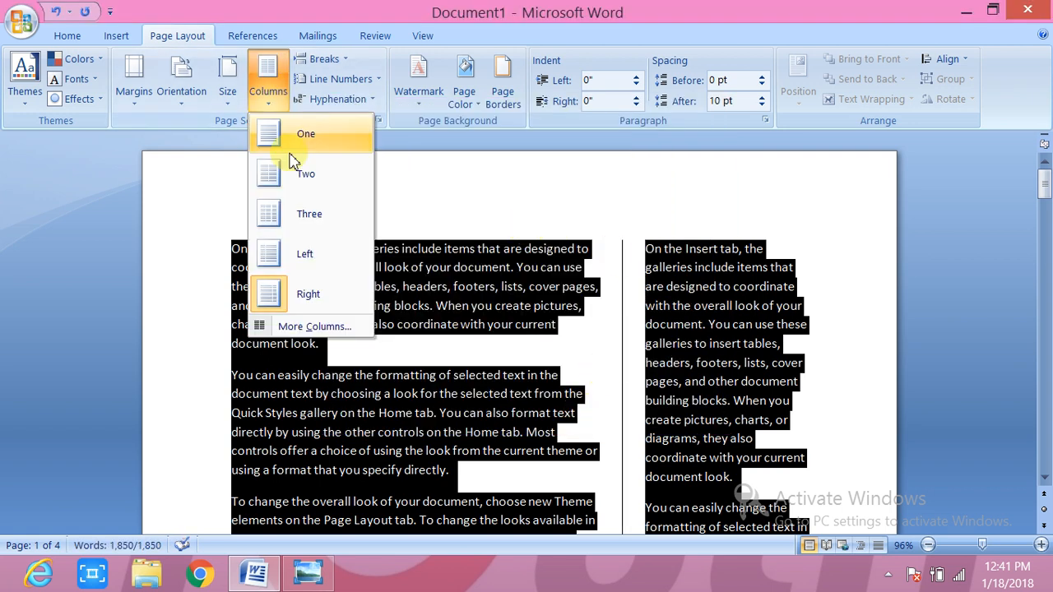
pyautogui.click(297, 214)
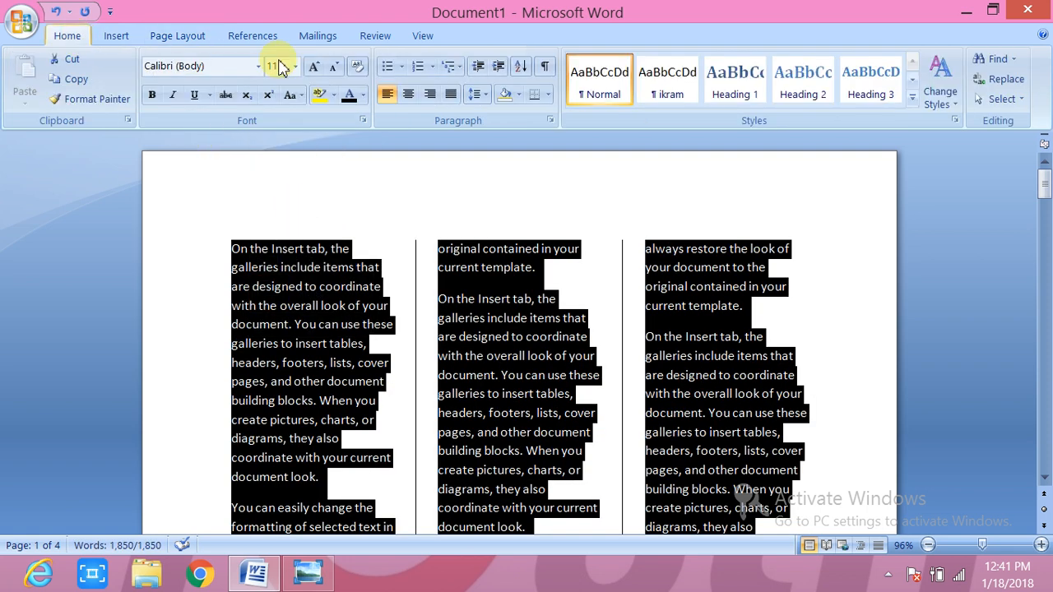
pyautogui.click(451, 94)
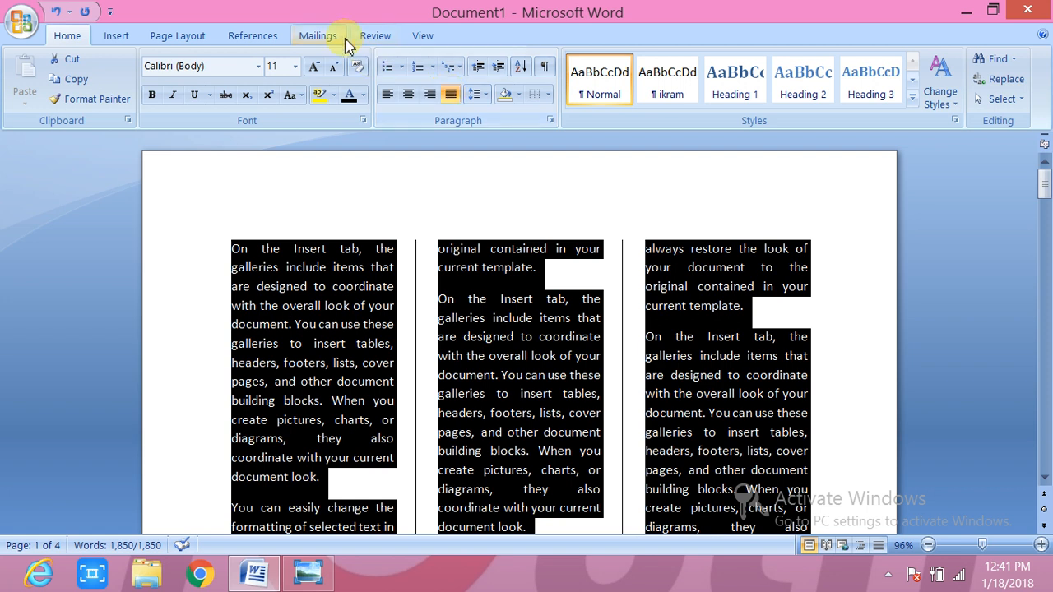
pyautogui.click(164, 45)
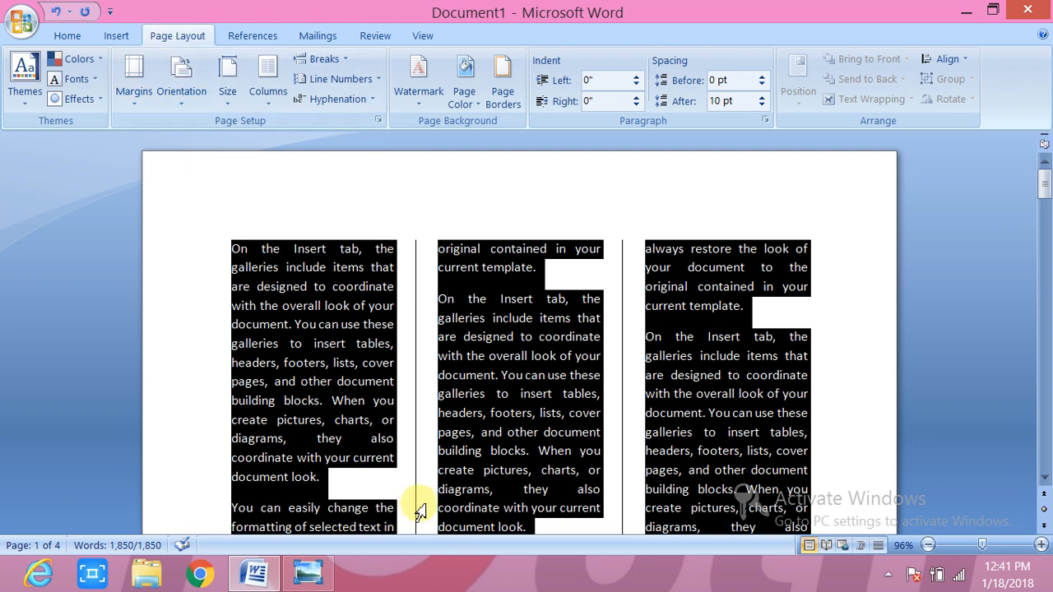
pyautogui.click(887, 575)
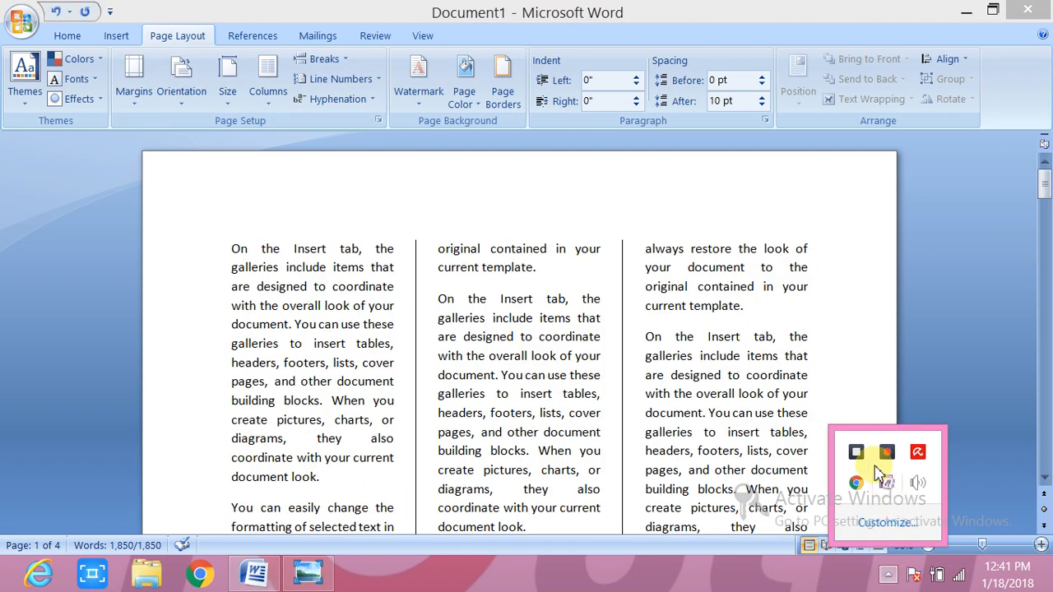